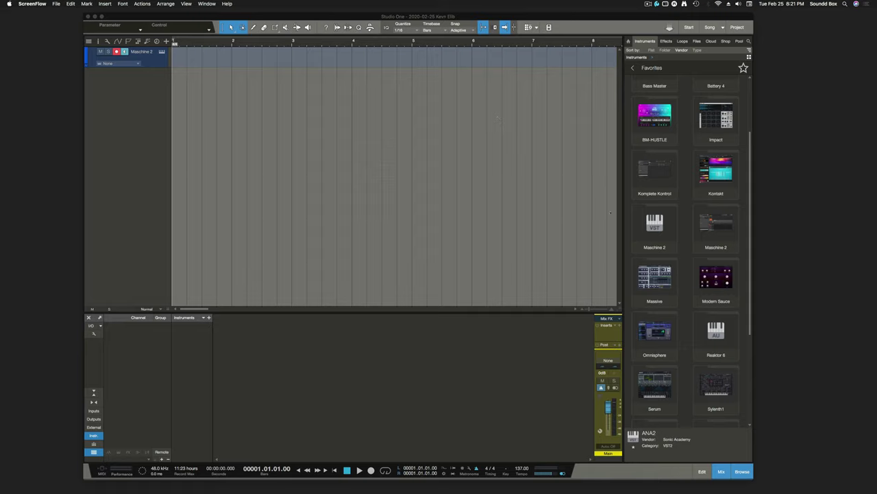
Add the AudioUnit version of Maschine 2 from the favorites to a new instrument track and reposition its plug-in window over the arrangement.
drag(716, 226, 248, 157)
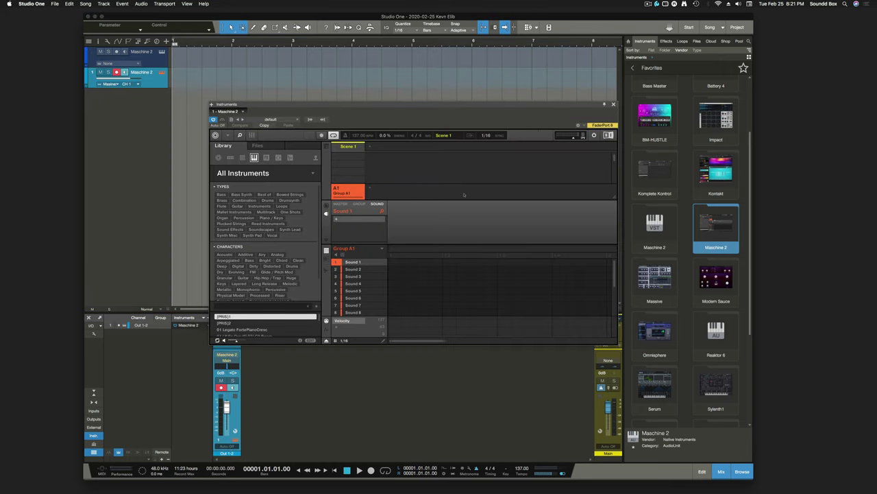
click(449, 192)
drag(480, 108, 462, 97)
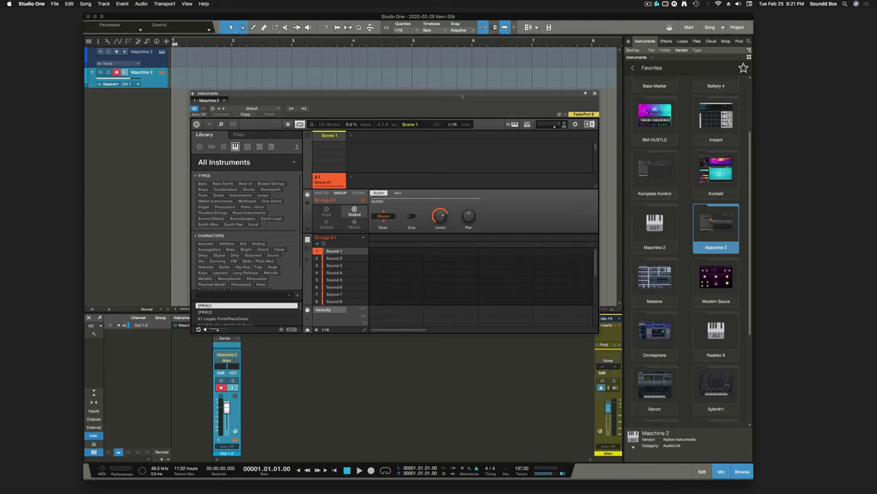
drag(462, 95, 459, 101)
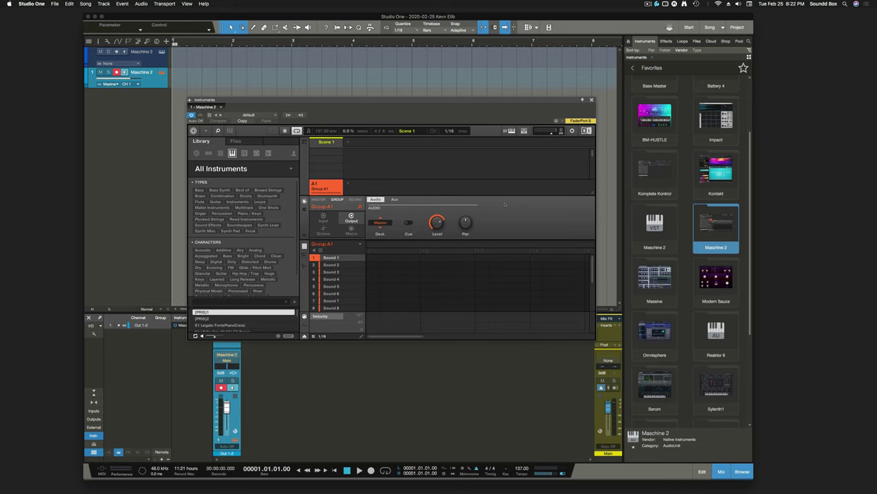
drag(517, 115, 512, 107)
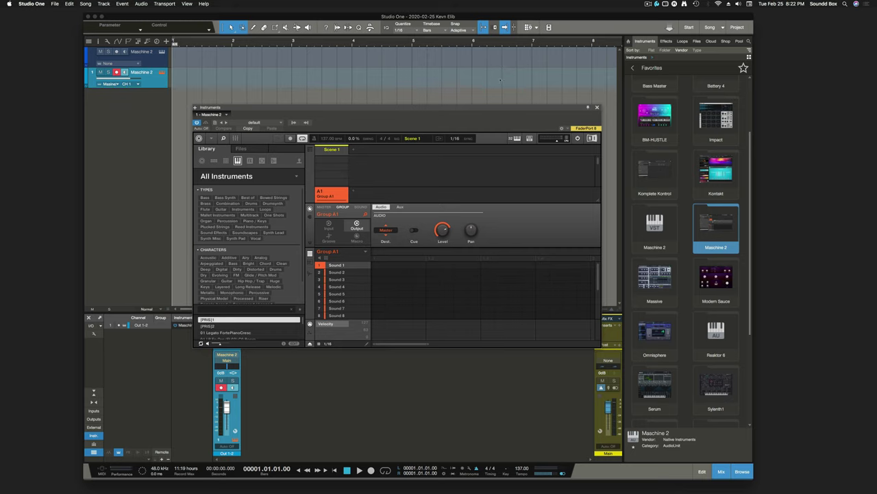
drag(478, 107, 470, 109)
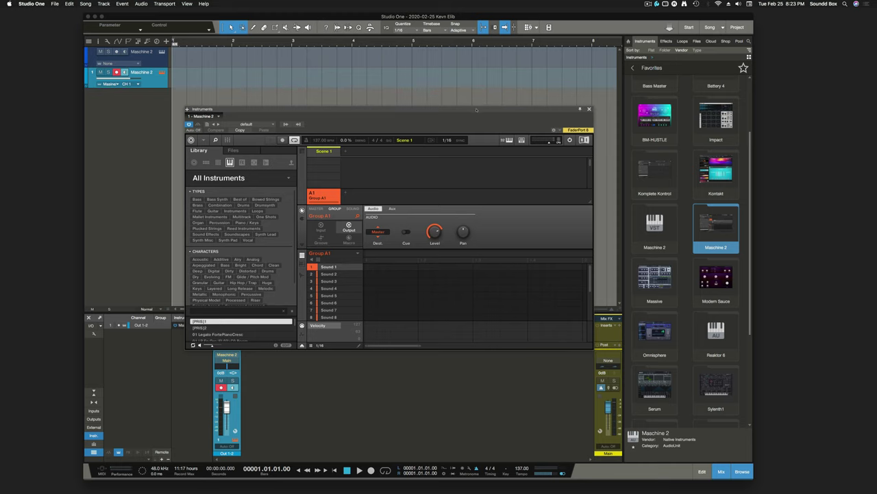
mouse_move(477, 110)
mouse_down()
mouse_move(447, 86)
mouse_move(472, 111)
mouse_up()
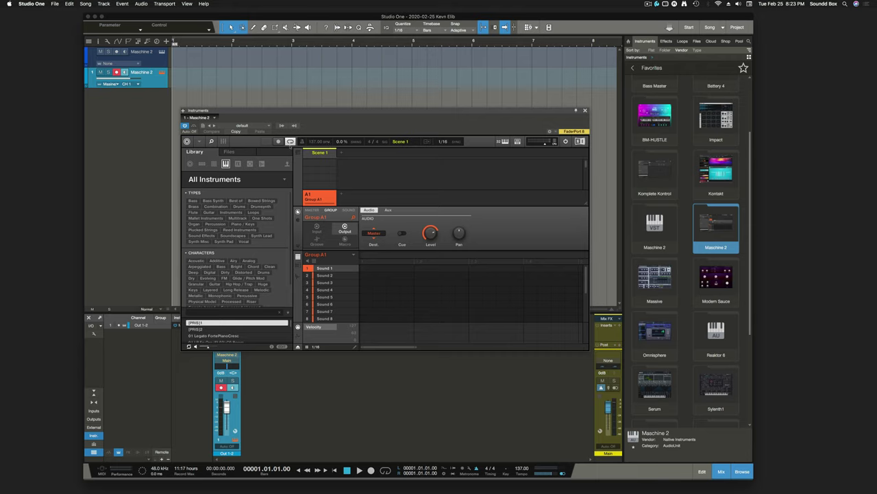
Toggle Maschine 2's own record mode to start an empty pattern in Group A1.
click(278, 141)
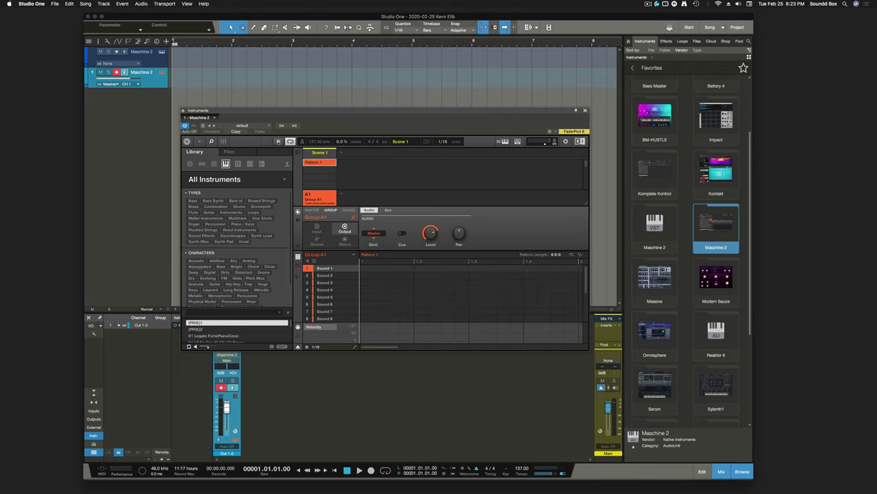
click(278, 141)
click(277, 141)
Check Maschine 2's time signature, sync grid options and tempo, and close the plug-in window.
click(509, 224)
click(381, 142)
click(381, 142)
click(443, 143)
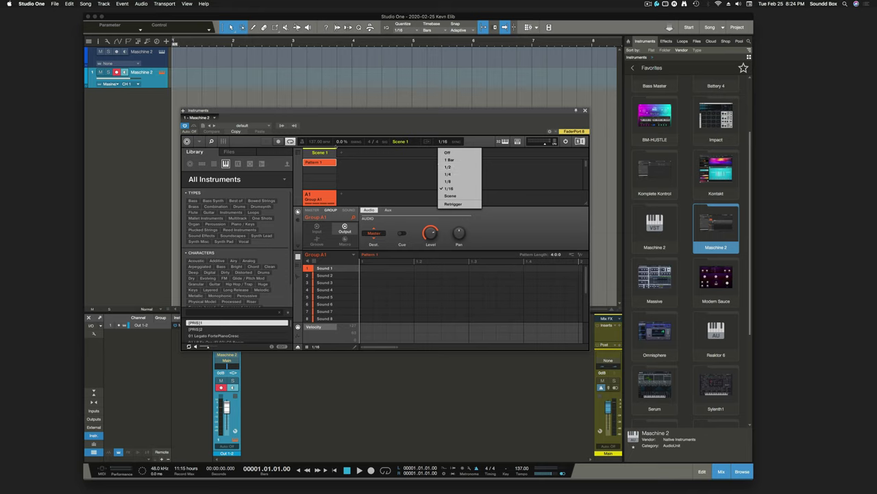
click(386, 160)
click(315, 141)
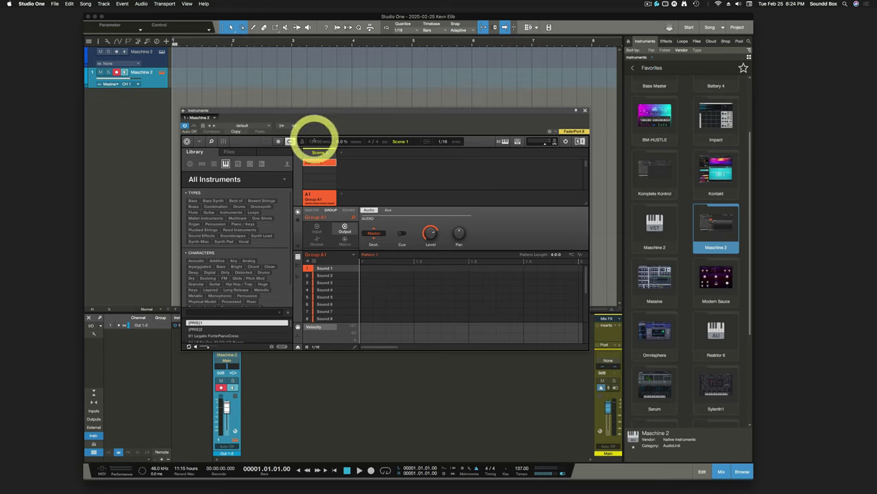
click(316, 142)
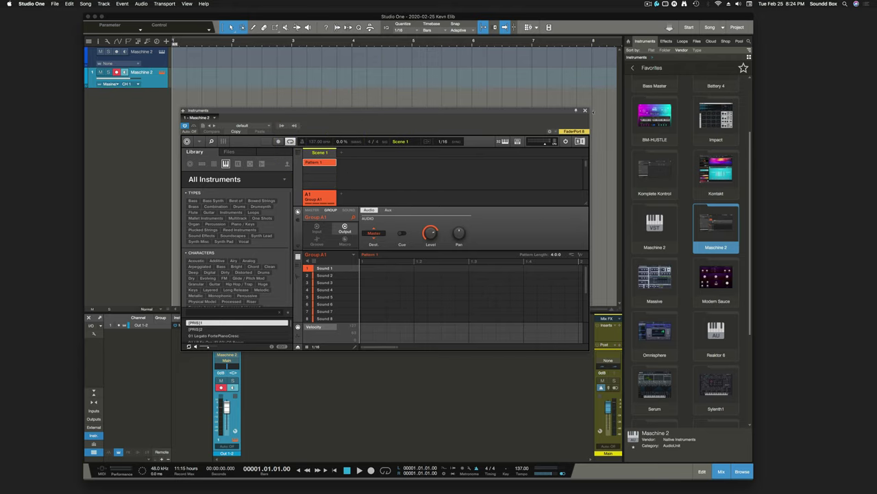
click(585, 110)
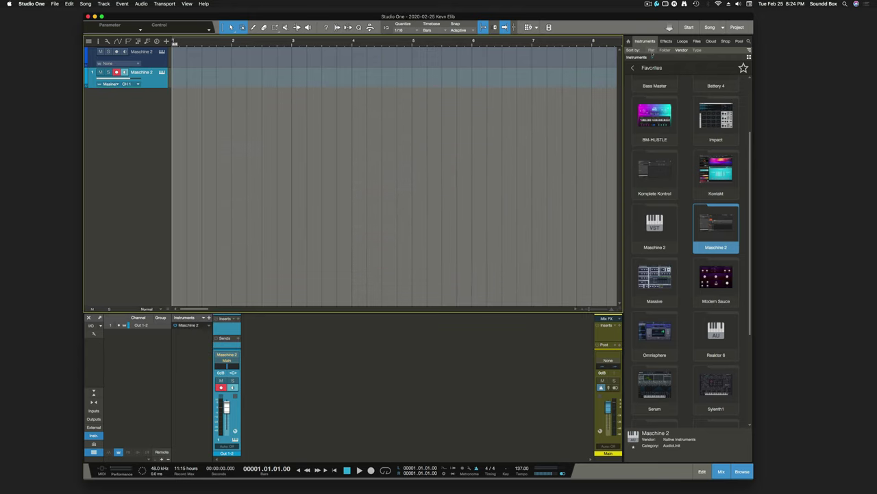
View the browser's Effects, Loops and Files contents and return to the Instruments list.
click(667, 41)
click(682, 42)
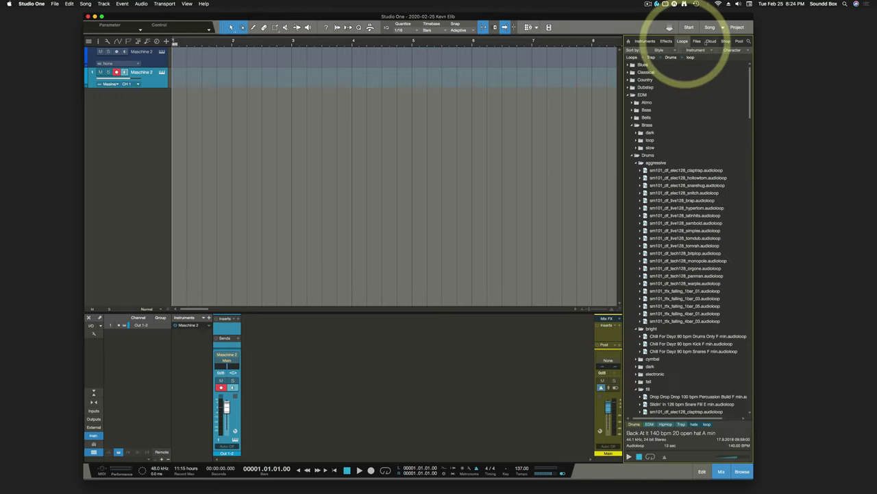
click(697, 41)
click(645, 41)
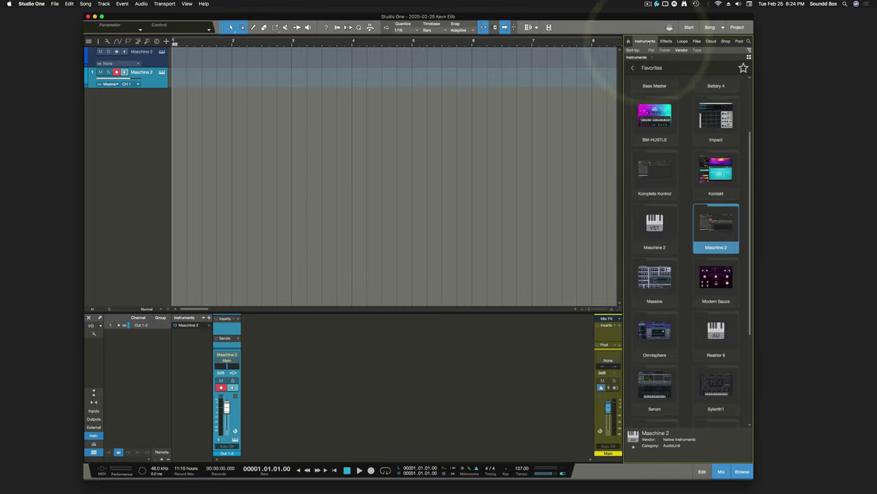
Show the instruments as a tree list and compare its entries with plug-in thumbnails hidden and shown.
click(749, 53)
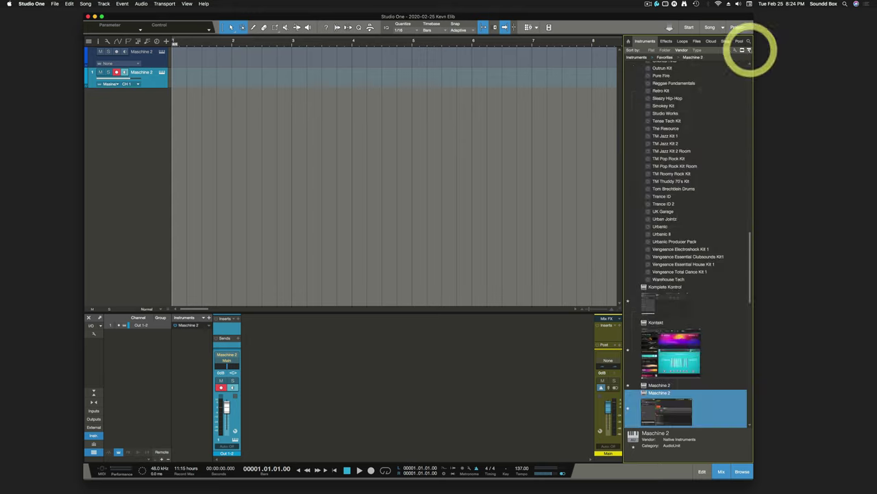
scroll(697, 151, up, 5)
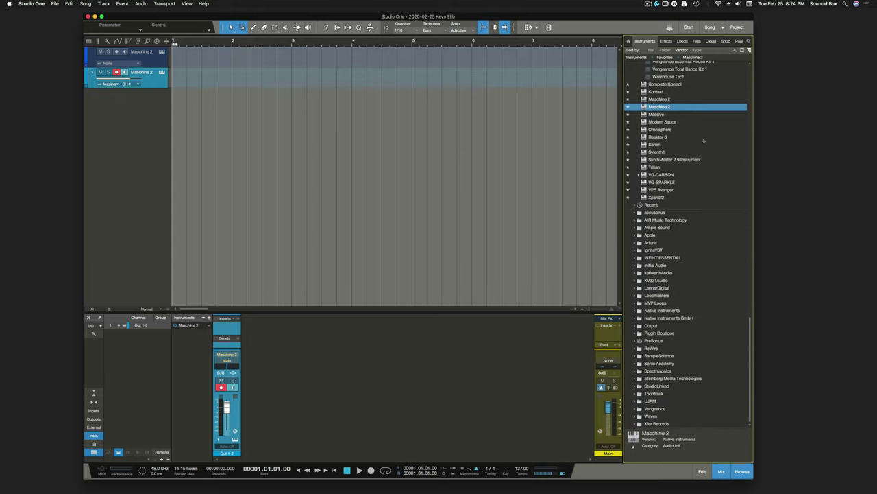
scroll(697, 151, up, 10)
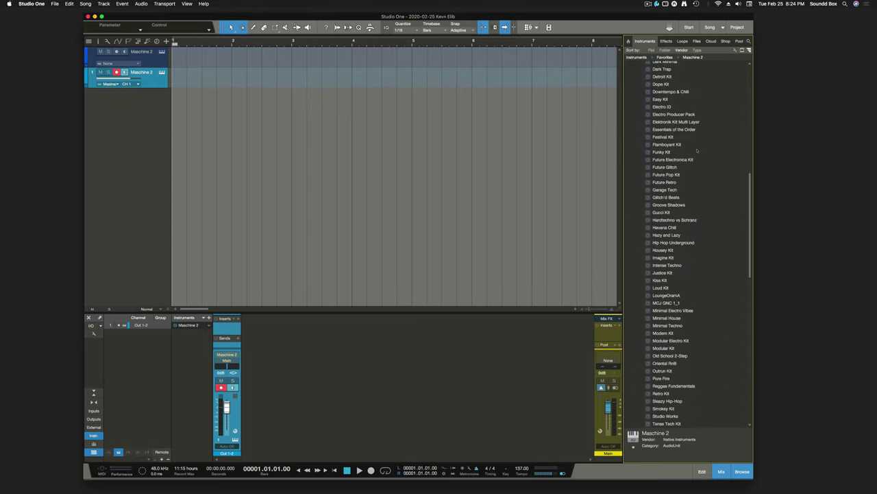
scroll(697, 151, up, 3)
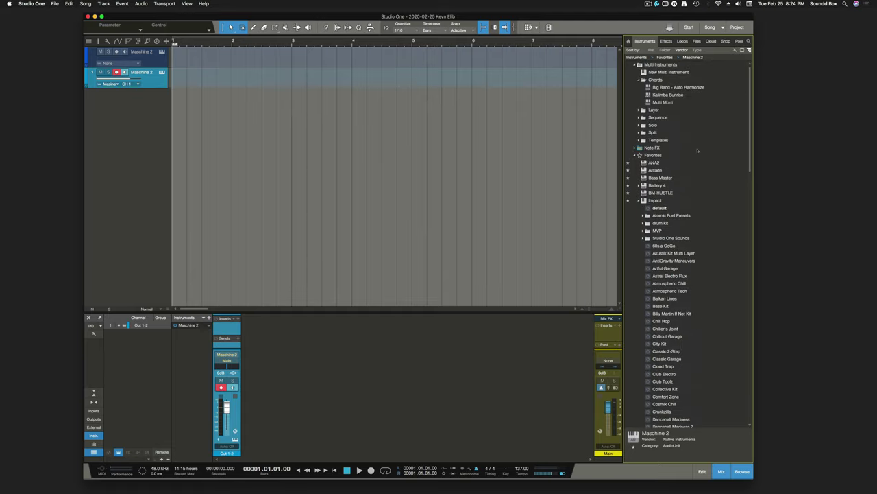
scroll(698, 150, down, 15)
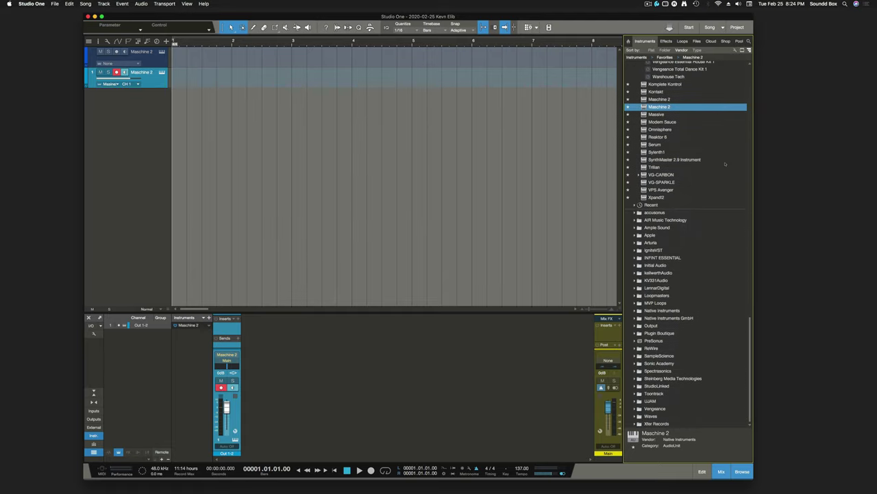
scroll(724, 164, up, 5)
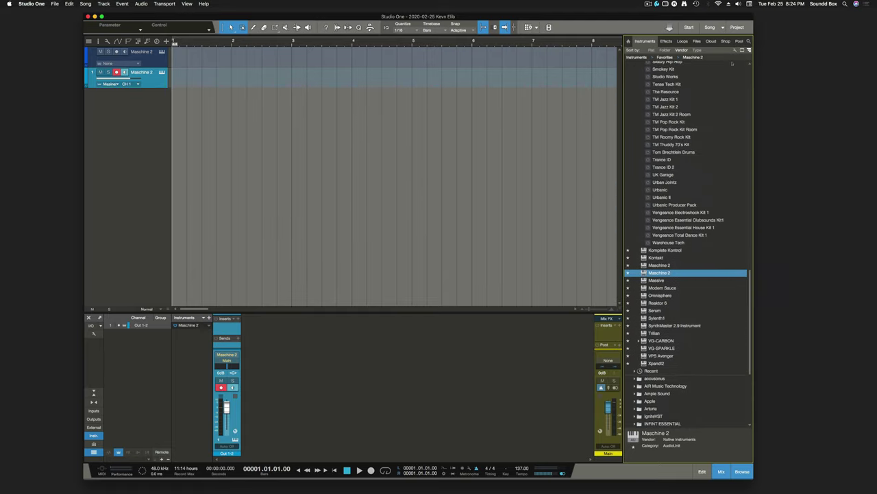
click(749, 50)
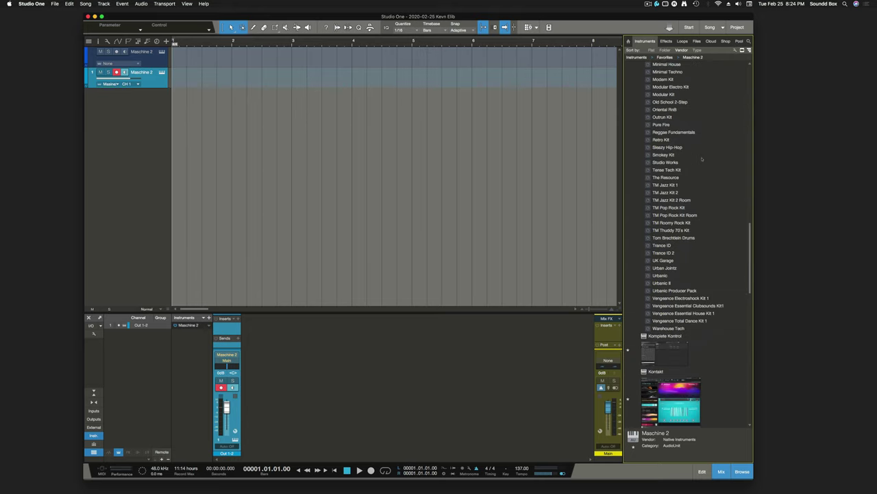
scroll(703, 160, down, 3)
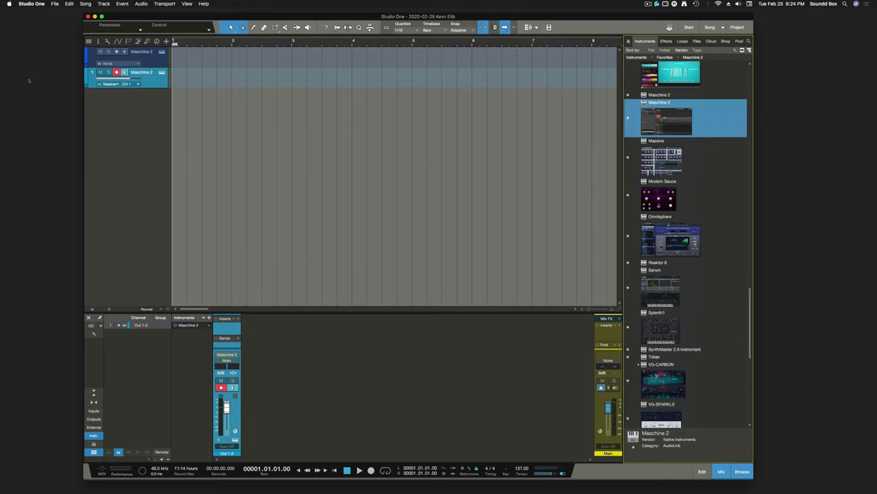
Reopen the Maschine 2 plug-in window from its track and update the plug-in thumbnail.
click(161, 73)
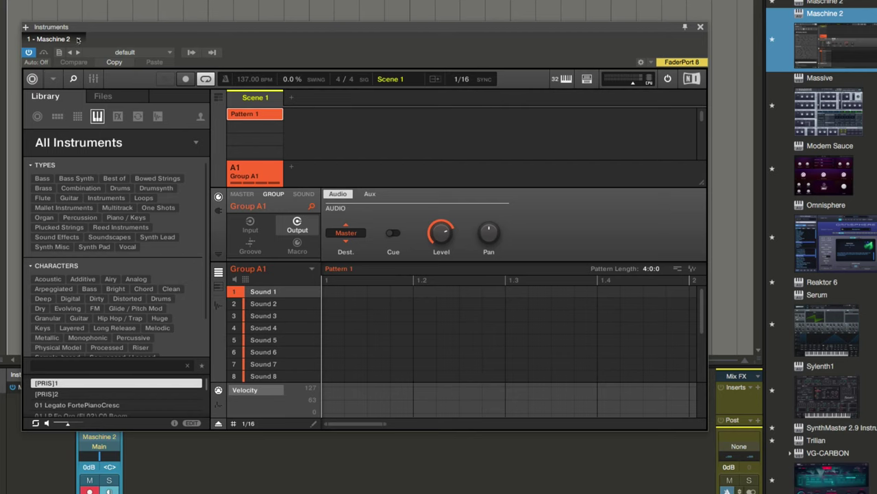
click(199, 118)
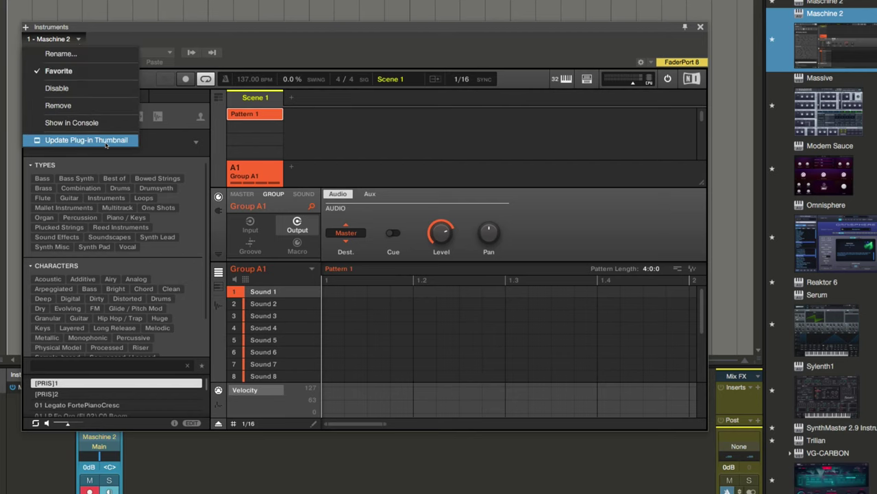
key(Return)
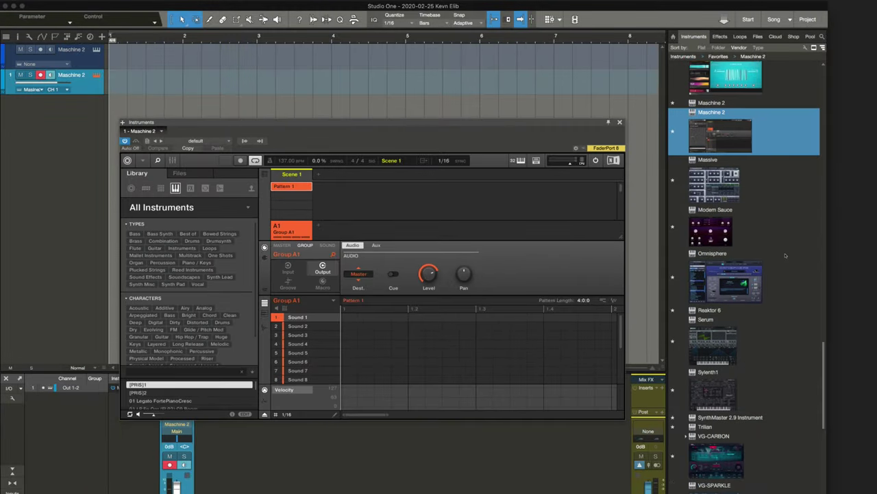
Check the Maschine 2 thumbnail in the tree list and switch the instrument browser back to the favorites grid.
scroll(786, 256, up, 10)
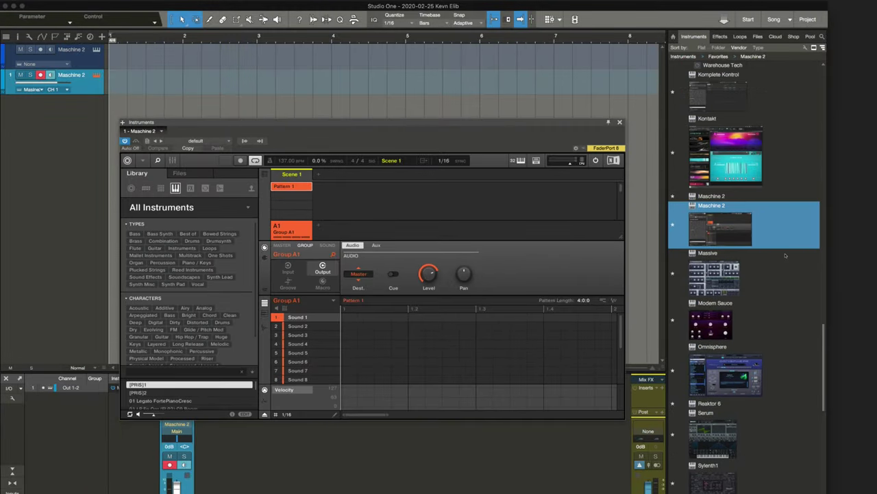
scroll(785, 256, up, 5)
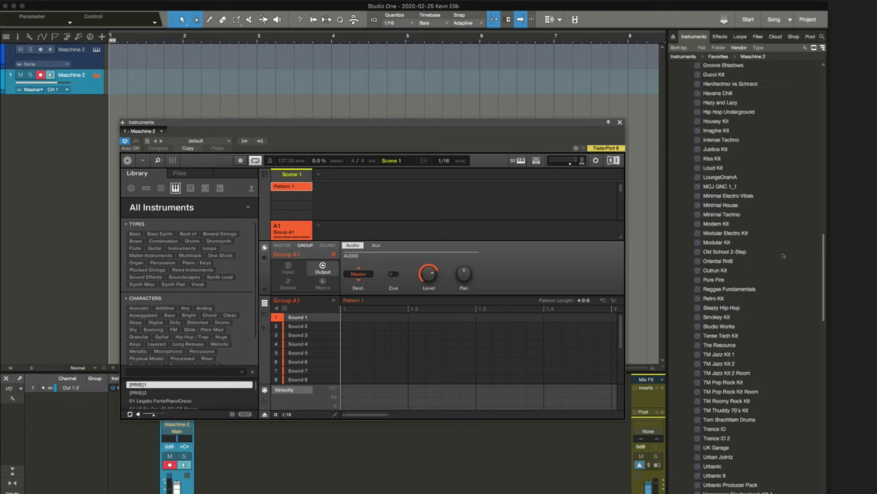
scroll(781, 258, down, 10)
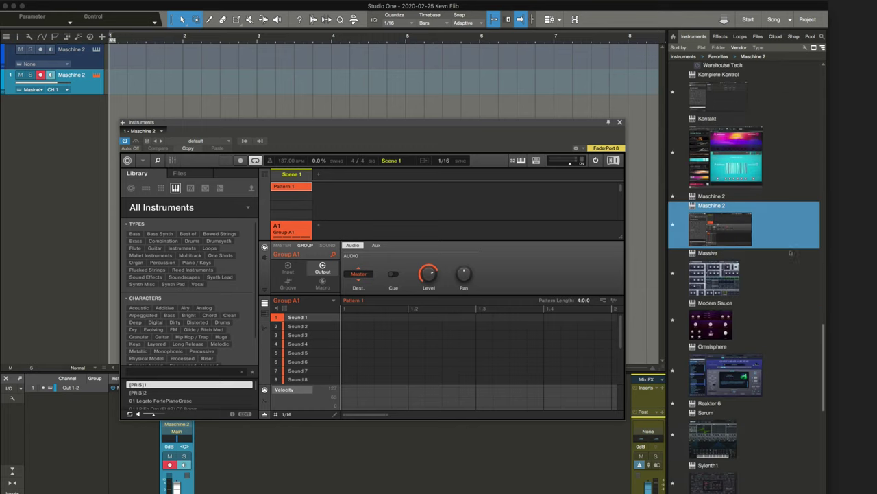
scroll(791, 257, up, 15)
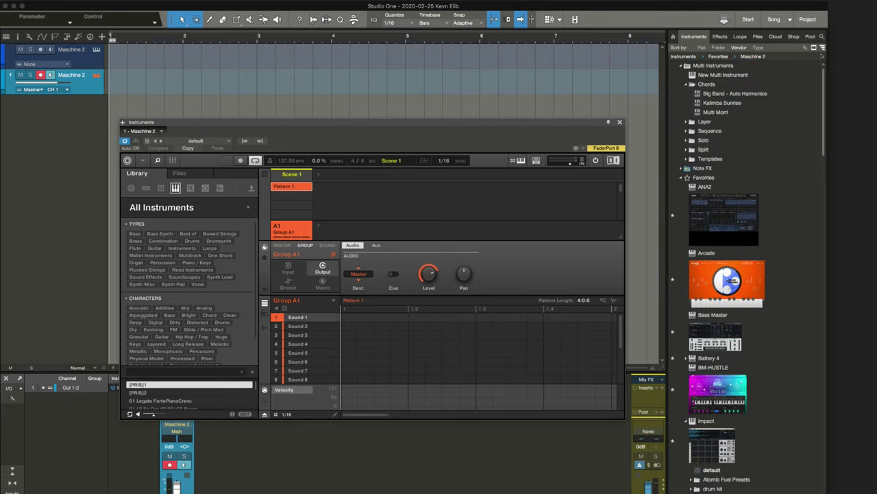
click(822, 48)
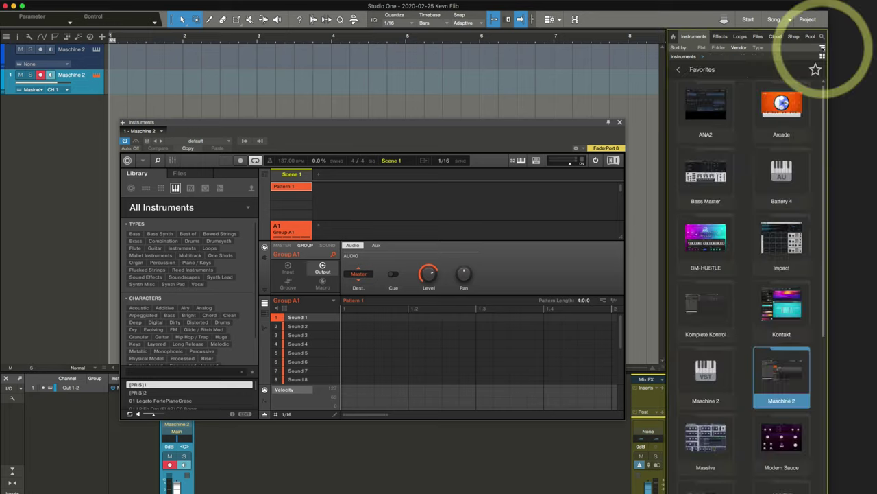
Look through the thumbnails of the favorite instruments in the grid.
scroll(725, 237, down, 3)
scroll(707, 387, down, 5)
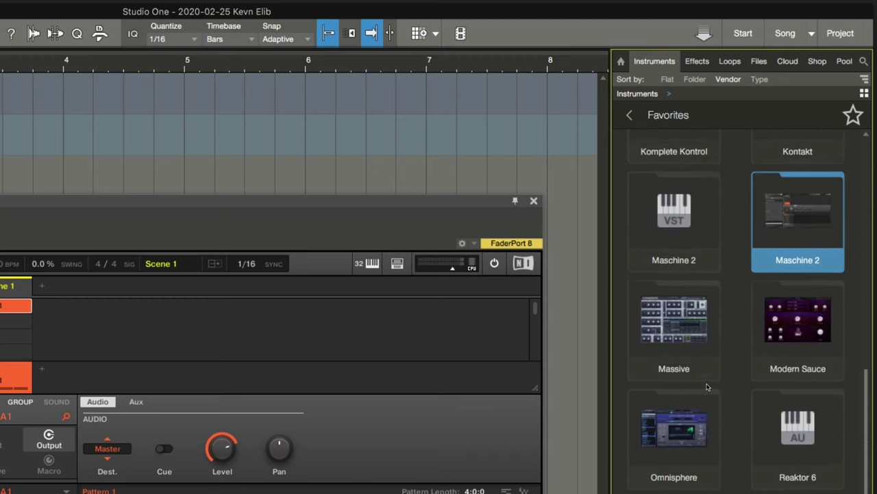
scroll(708, 388, up, 4)
scroll(708, 387, up, 3)
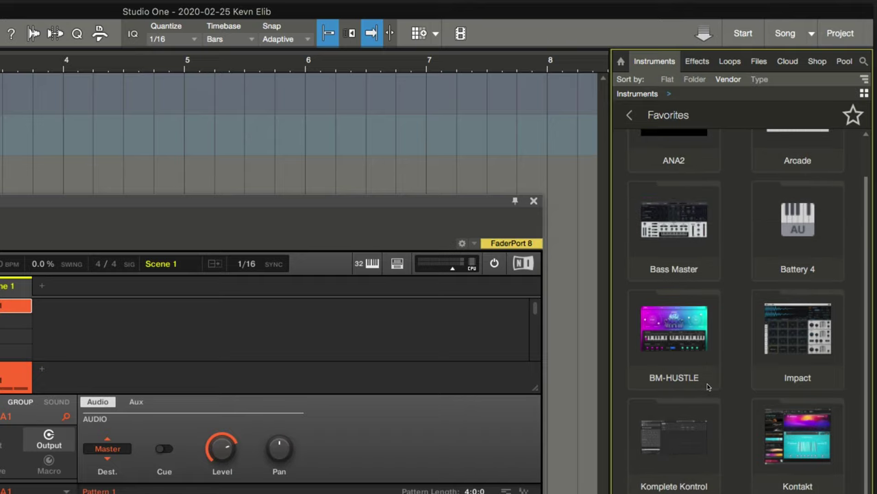
scroll(711, 387, down, 2)
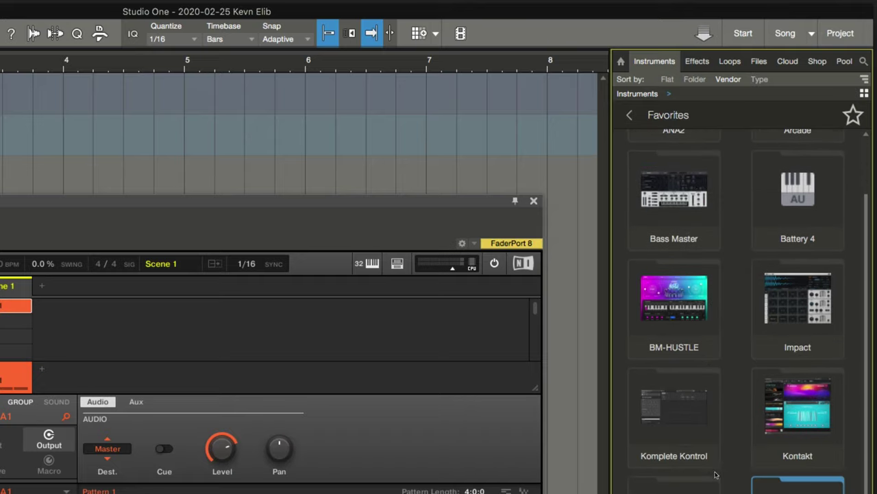
scroll(697, 491, down, 3)
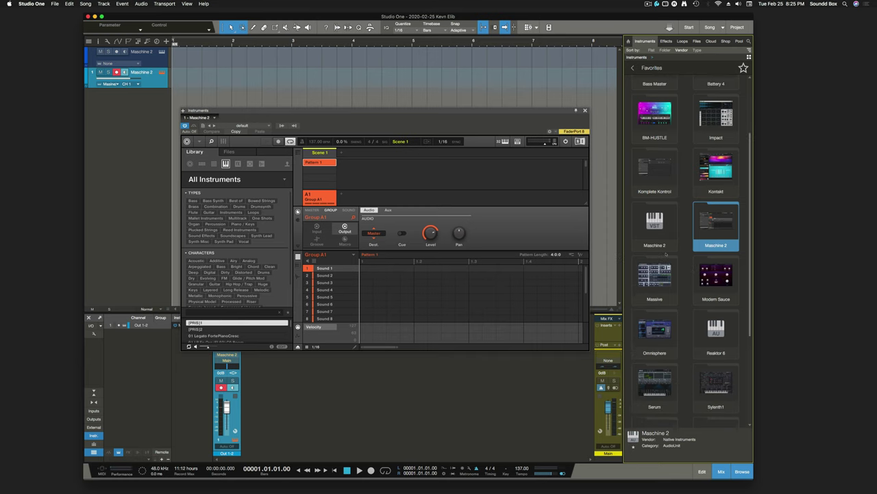
Inspect favorites that only have generic icons, including SynthMaster 2.9 Instrument, ending with the VST2 version of Maschine 2 selected.
click(652, 219)
click(715, 329)
scroll(720, 326, down, 6)
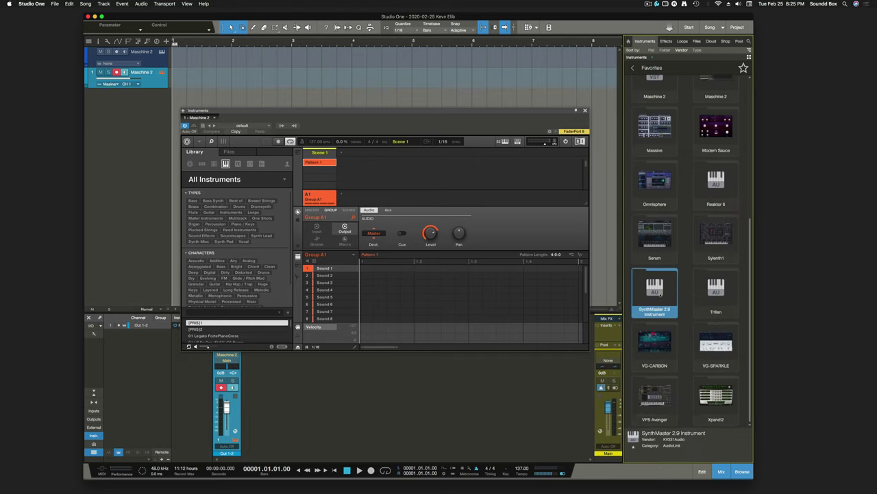
scroll(686, 274, up, 5)
click(654, 259)
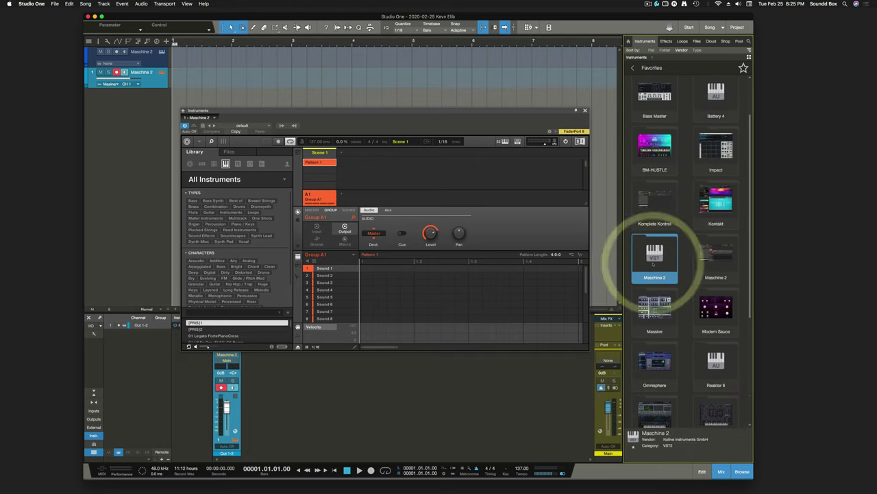
Check the other Maschine 2 favorite, then open the Plug-In Manager from the browser's home page.
click(716, 257)
click(628, 41)
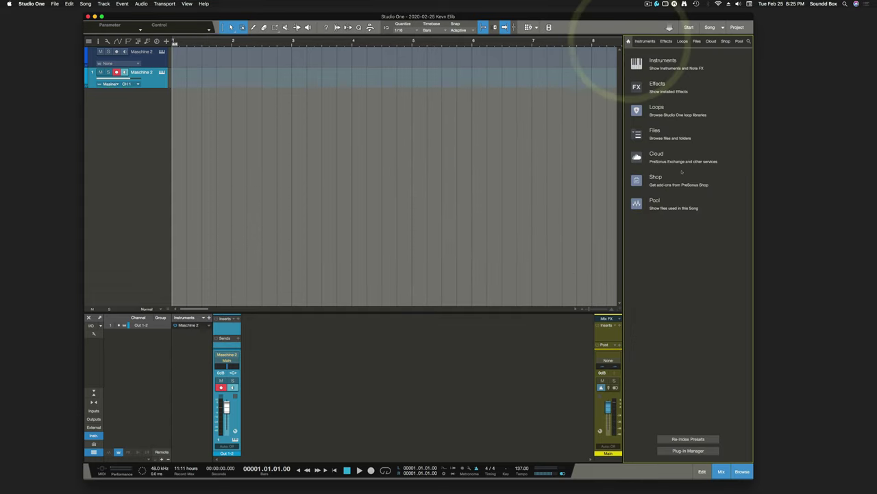
click(688, 450)
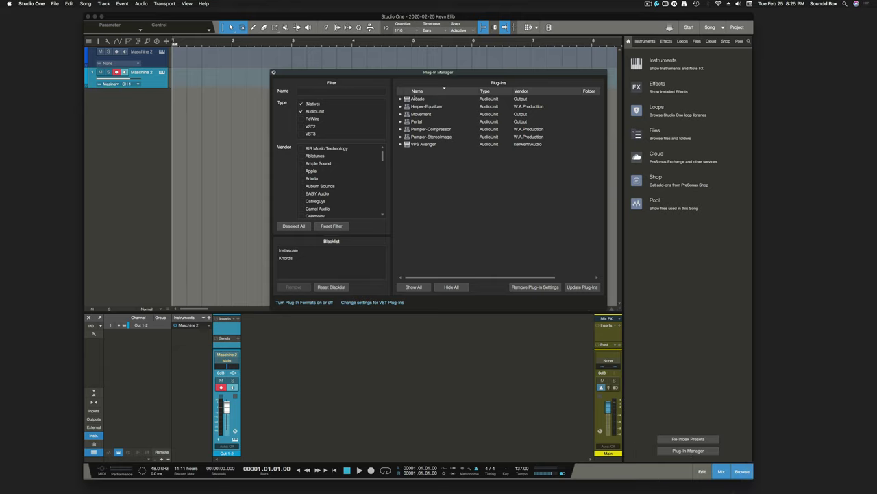
drag(382, 73, 358, 125)
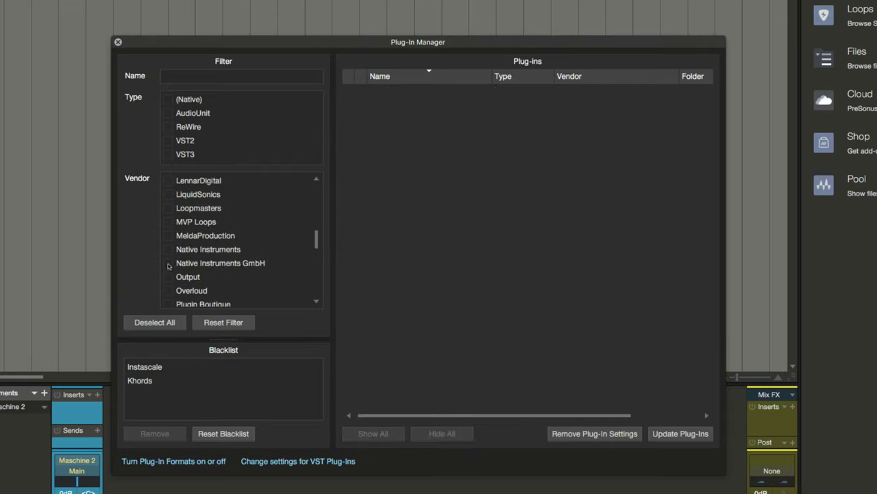
Filter the plug-in list to the vendors Native Instruments and Native Instruments GmbH with Native, AudioUnit, ReWire, VST2 and VST3 types enabled.
click(168, 263)
click(168, 250)
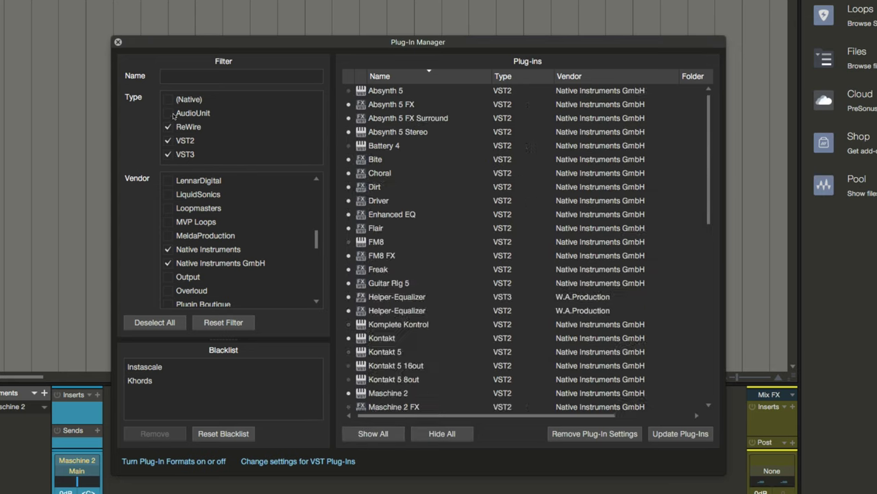
click(173, 114)
click(173, 98)
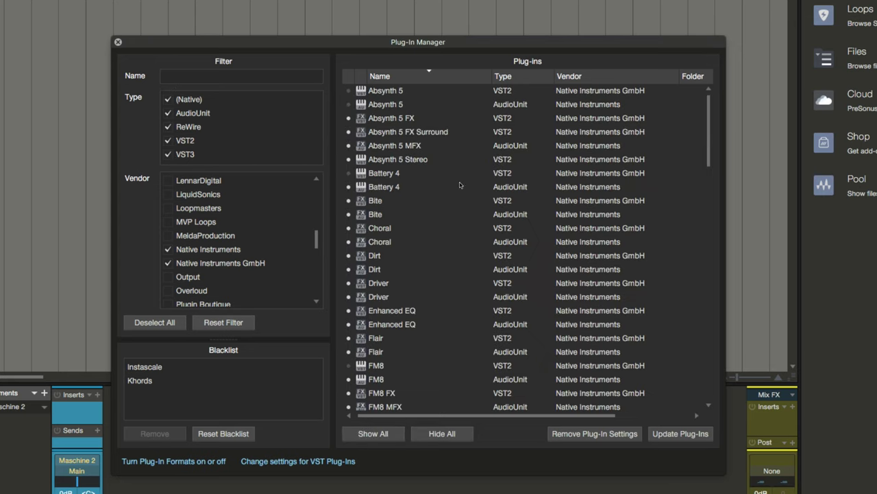
Look through the filtered list and compare which VST2 and AudioUnit versions of Maschine 2, Kontakt and Komplete Kontrol are enabled.
scroll(460, 189, down, 7)
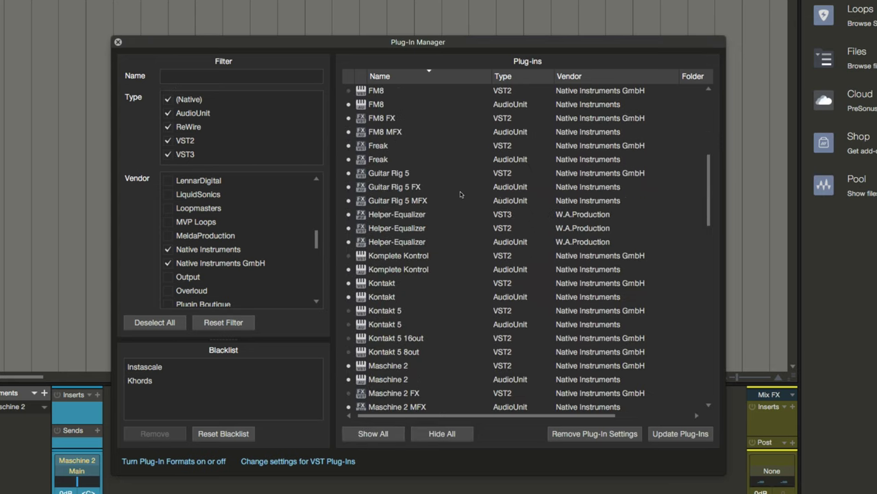
scroll(460, 191, down, 5)
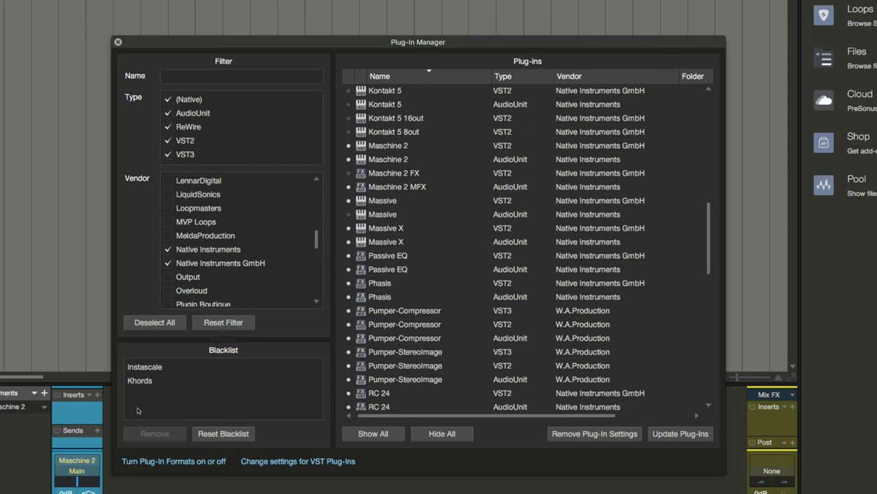
click(137, 410)
scroll(426, 387, up, 5)
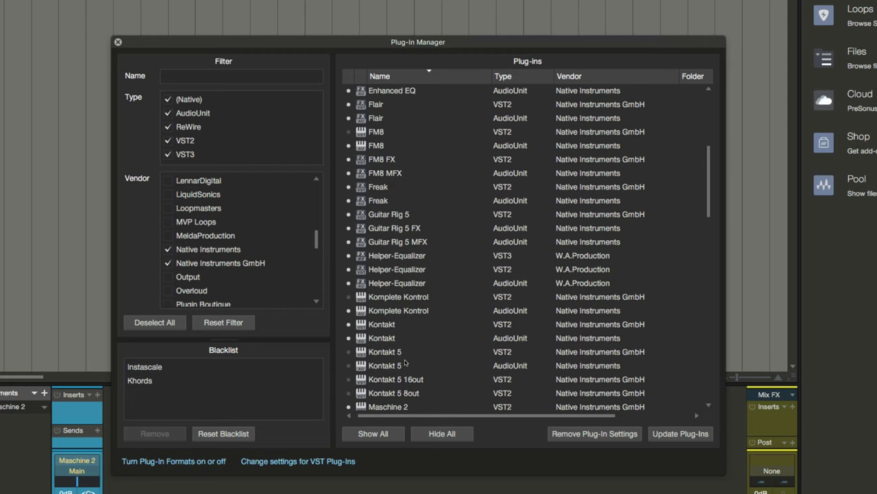